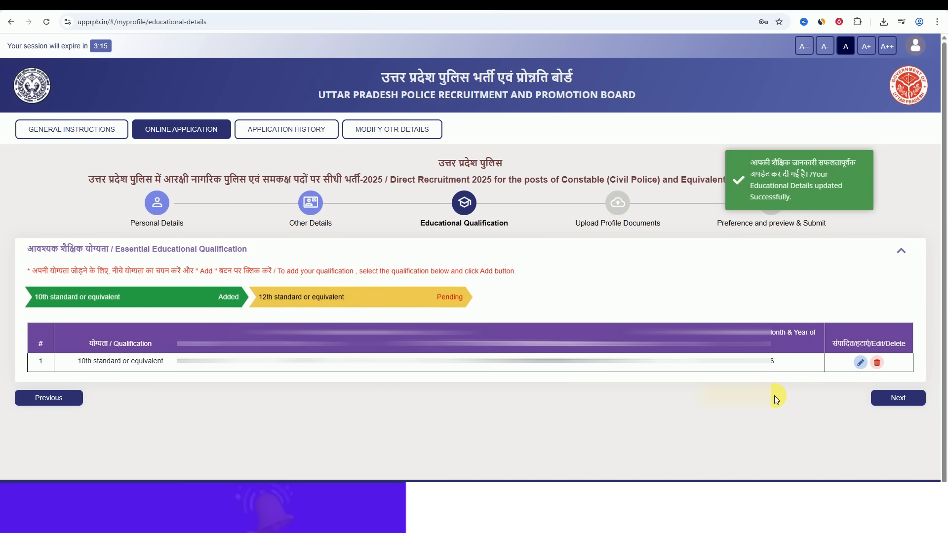
Add the 12th standard or equivalent qualification with Bihar School Examination Board, Patna as the board, and proceed to the profile documents.
left_click(306, 302)
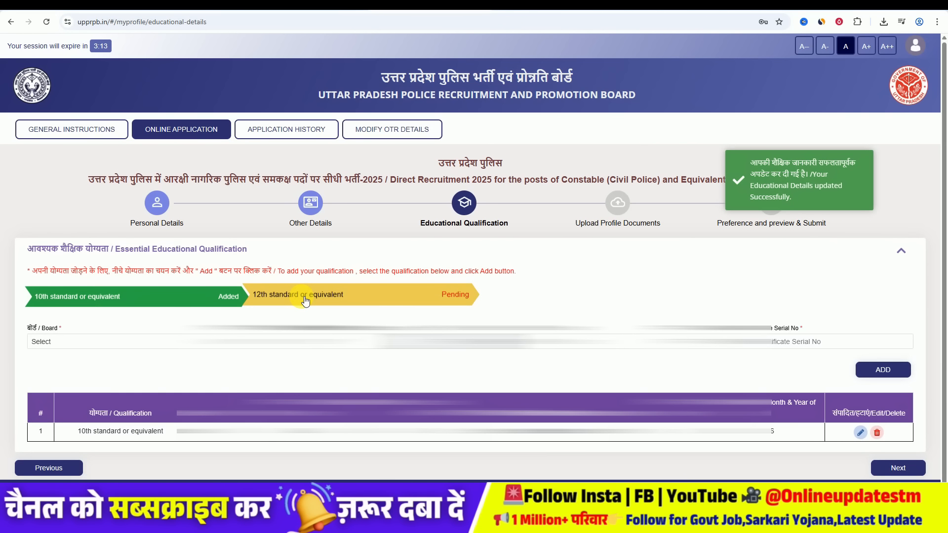
left_click(104, 344)
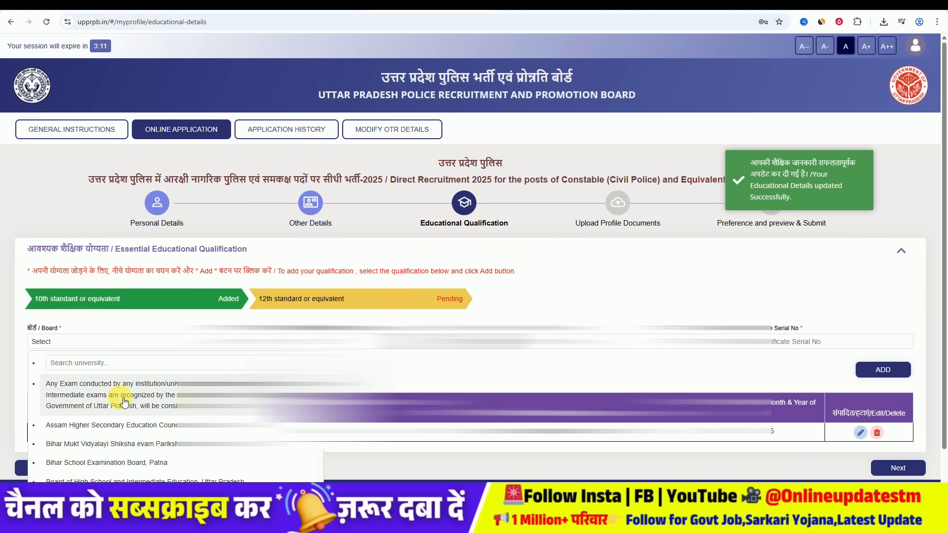
left_click(144, 466)
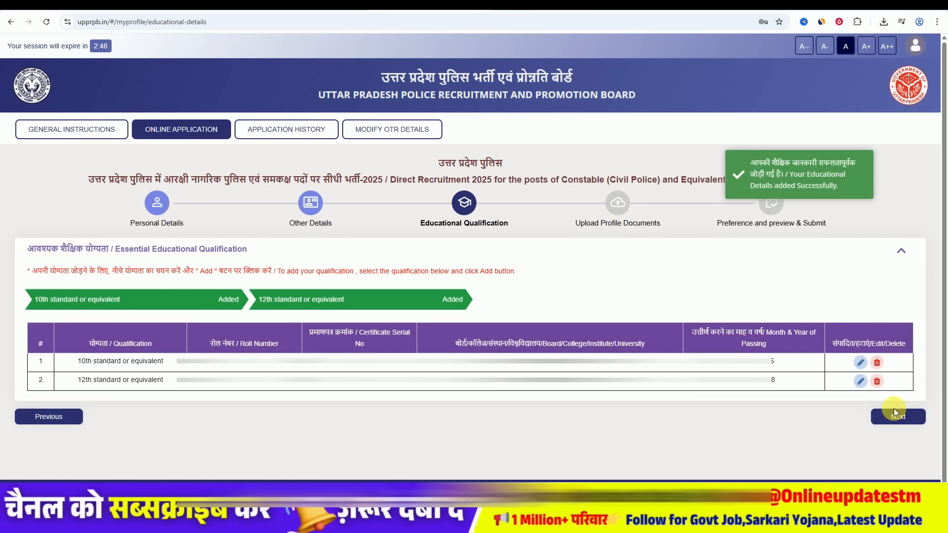
left_click(895, 415)
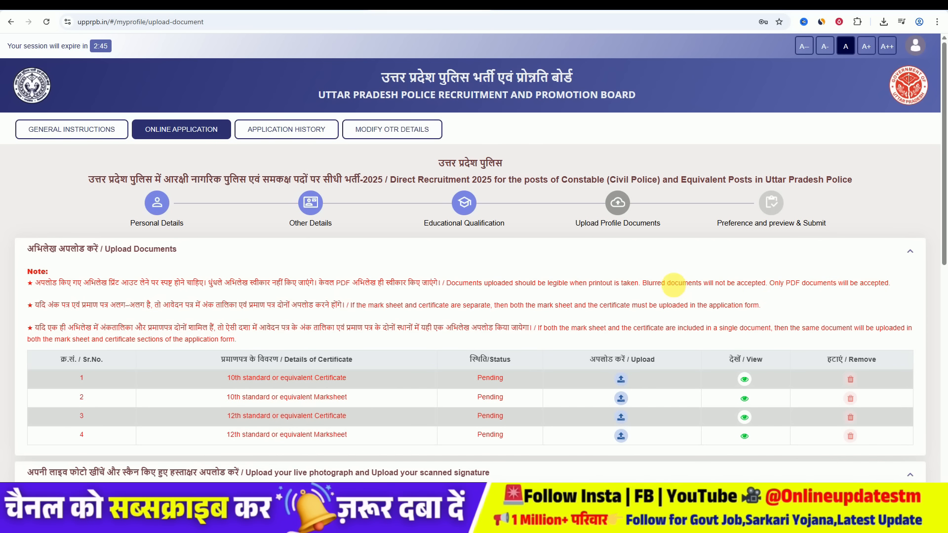
Upload the challan receipt PDF as the 10th standard or equivalent certificate and save it.
scroll(673, 284, "down", 1)
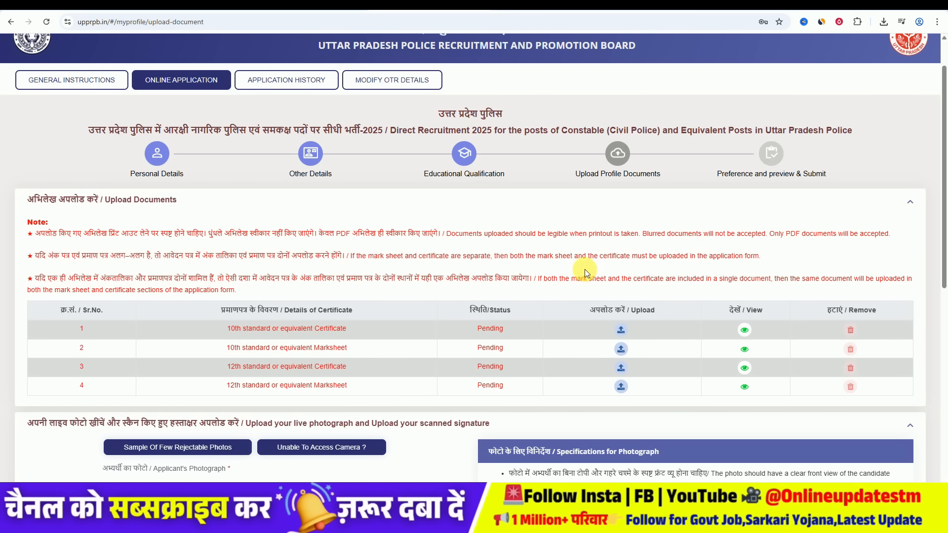
scroll(444, 269, "down", 2)
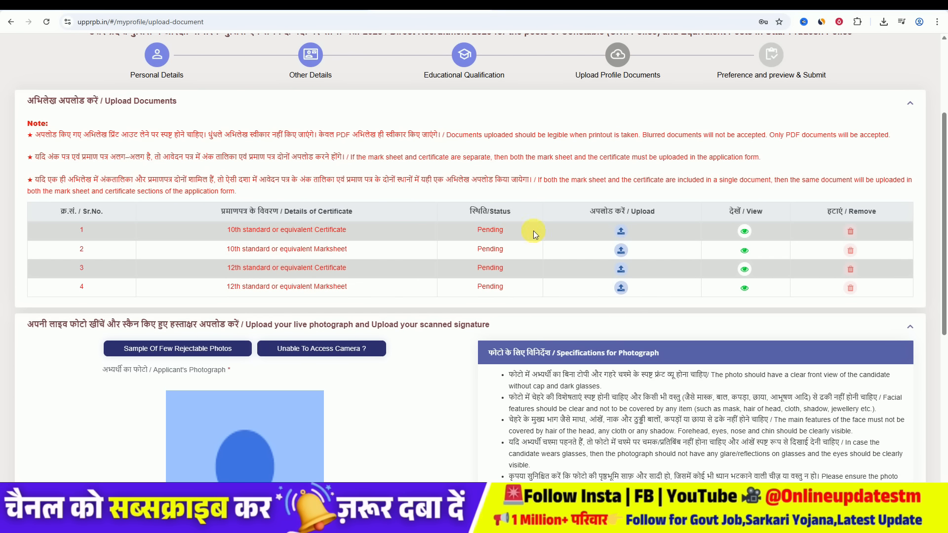
left_click(621, 231)
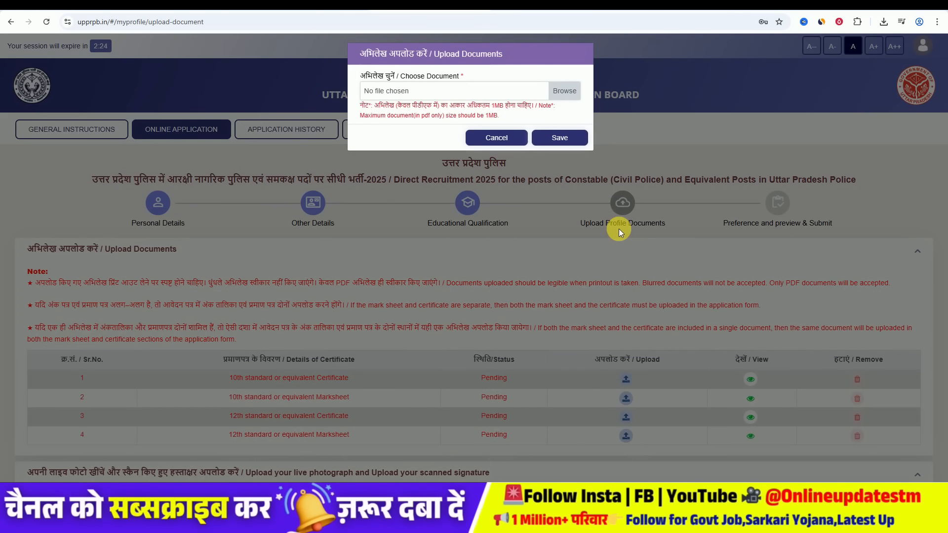
left_click(502, 93)
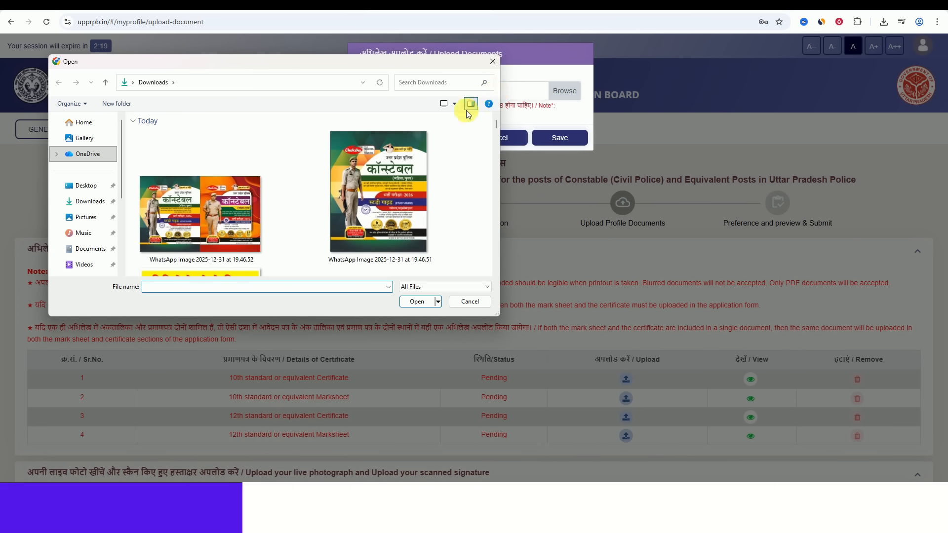
double_click(400, 157)
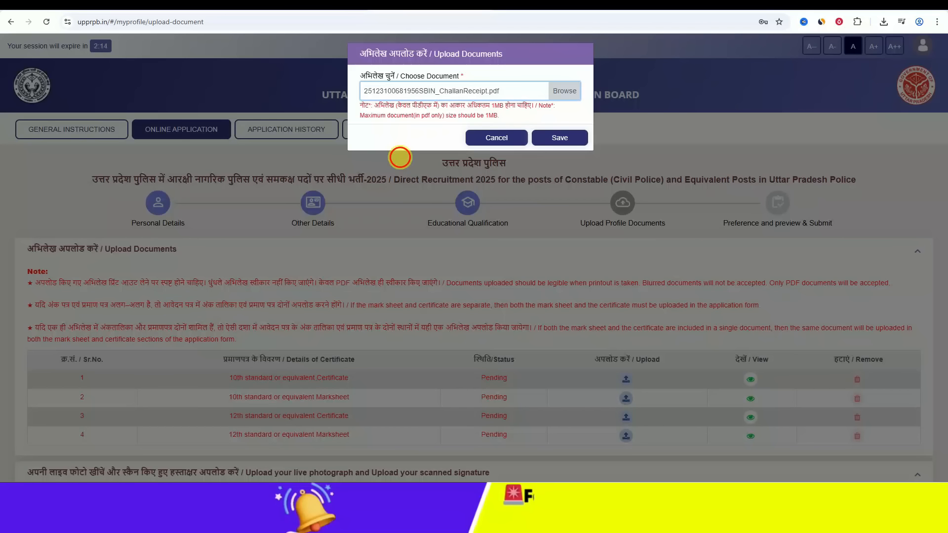
left_click(559, 140)
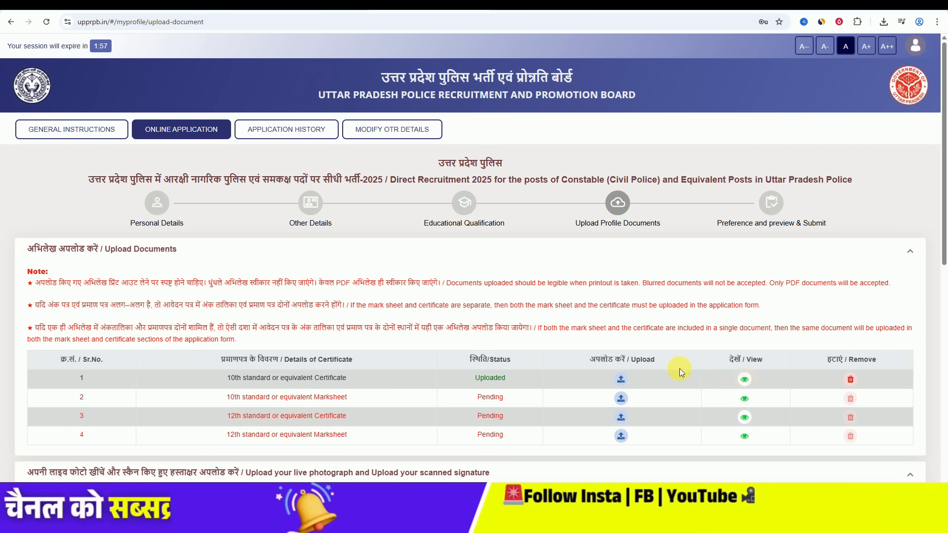
Review the samples of rejectable photos for the applicant's photograph and close them.
scroll(672, 366, "down", 1)
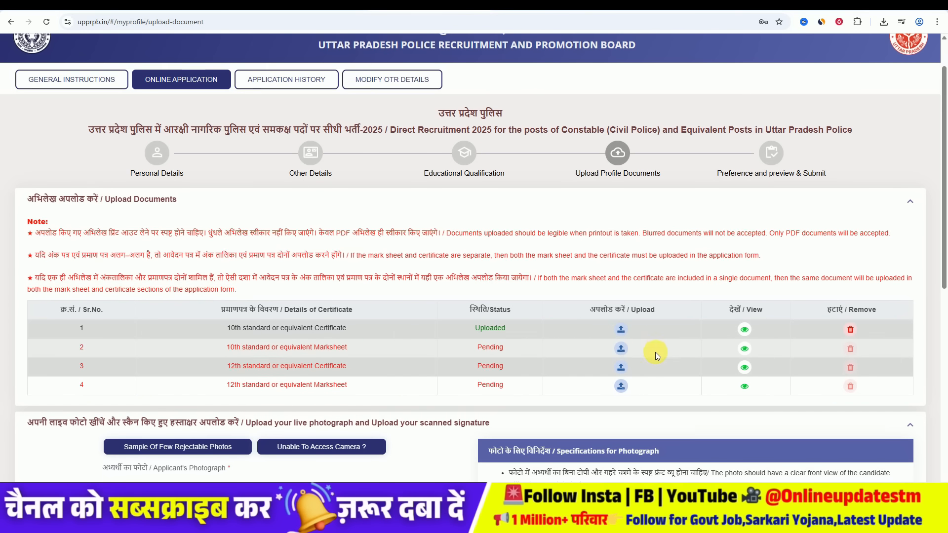
scroll(656, 351, "down", 3)
scroll(470, 310, "down", 2)
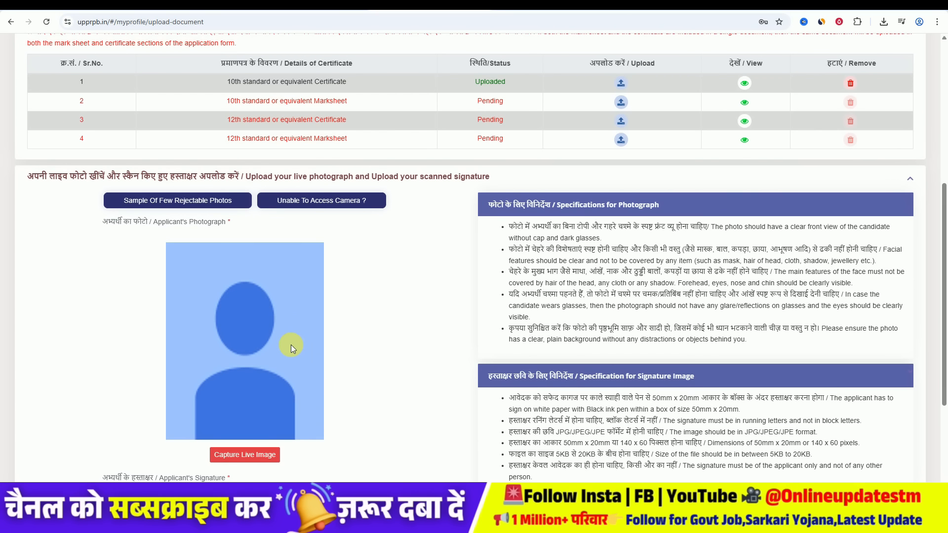
left_click(176, 200)
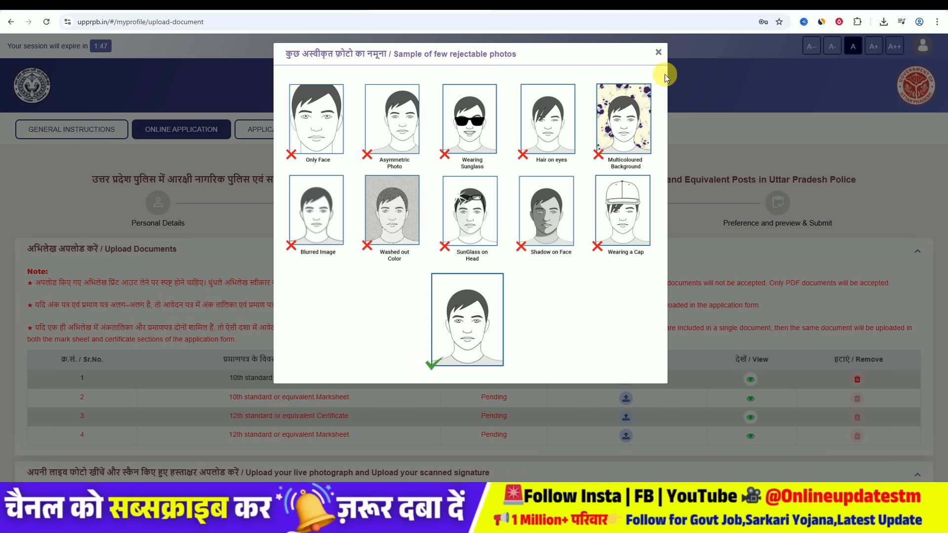
left_click(658, 52)
View the live photo capture for the applicant's photograph and close it without taking a picture.
scroll(493, 275, "down", 3)
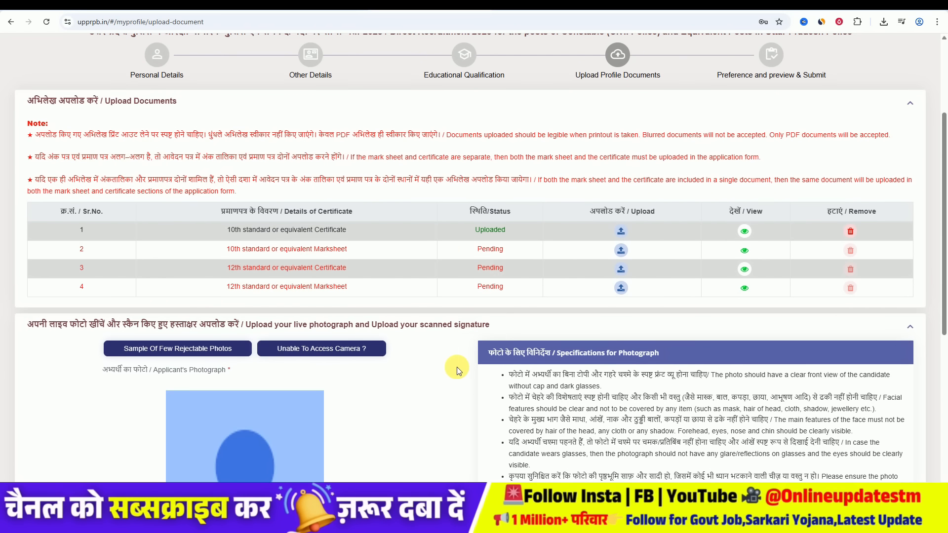
scroll(416, 378, "down", 1)
scroll(416, 378, "down", 1)
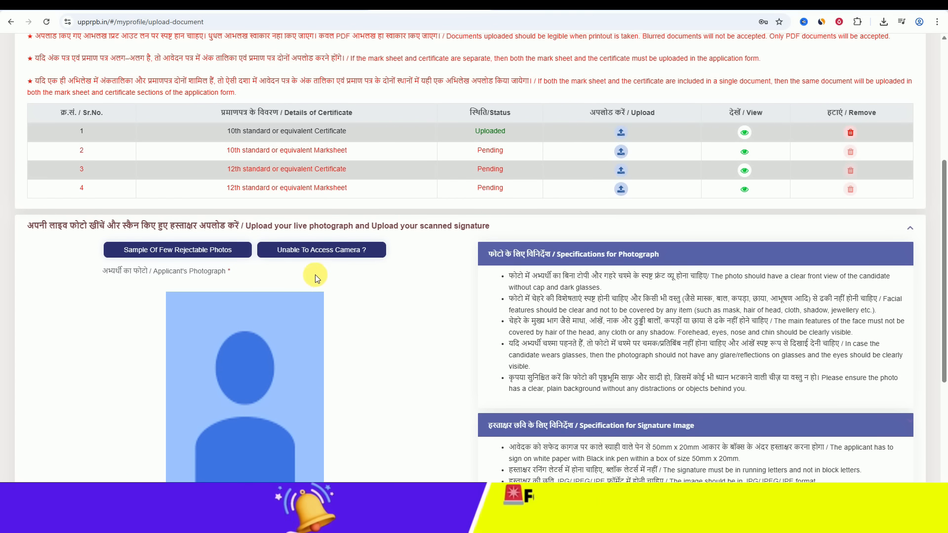
scroll(321, 274, "down", 1)
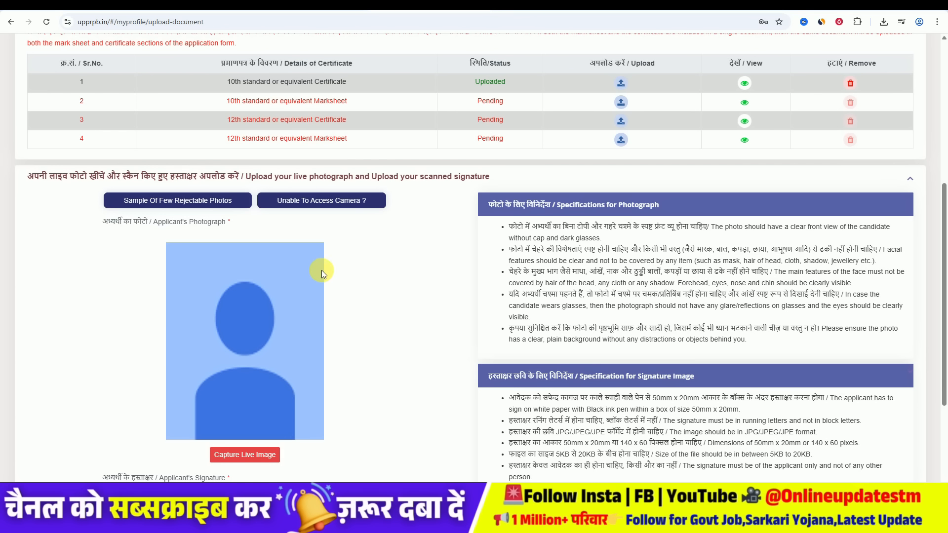
left_click(254, 456)
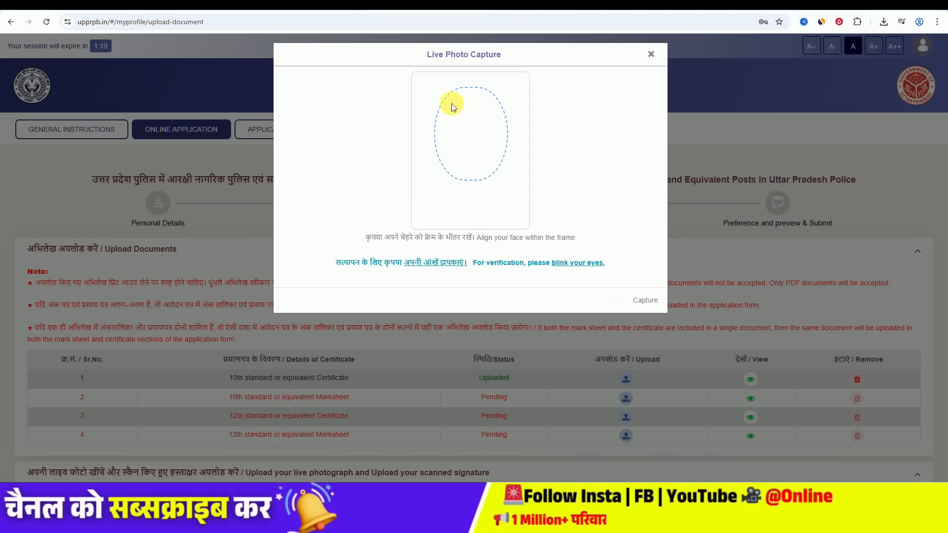
left_click(652, 54)
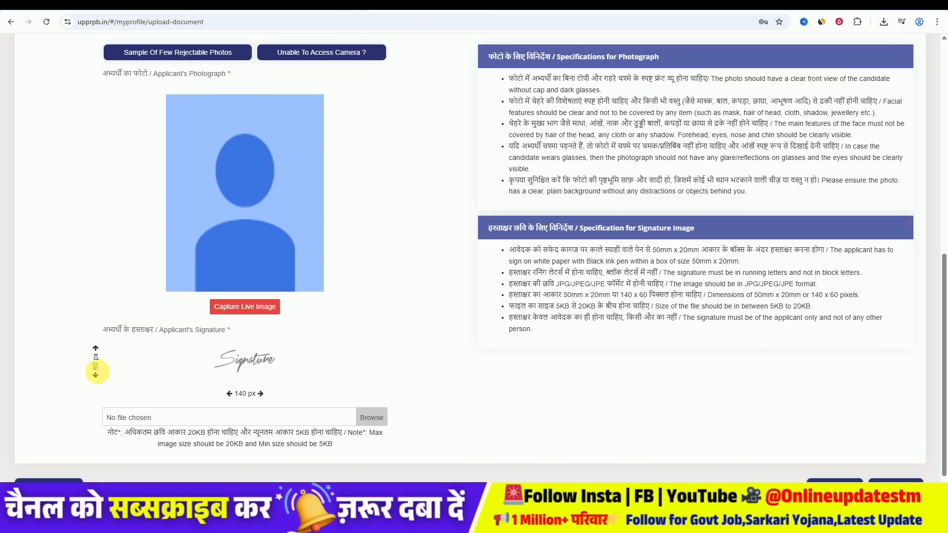
Upload RA_SIGNATURE.jpg as the applicant's signature, accept its crop and save the photograph and signature section.
double_click(241, 394)
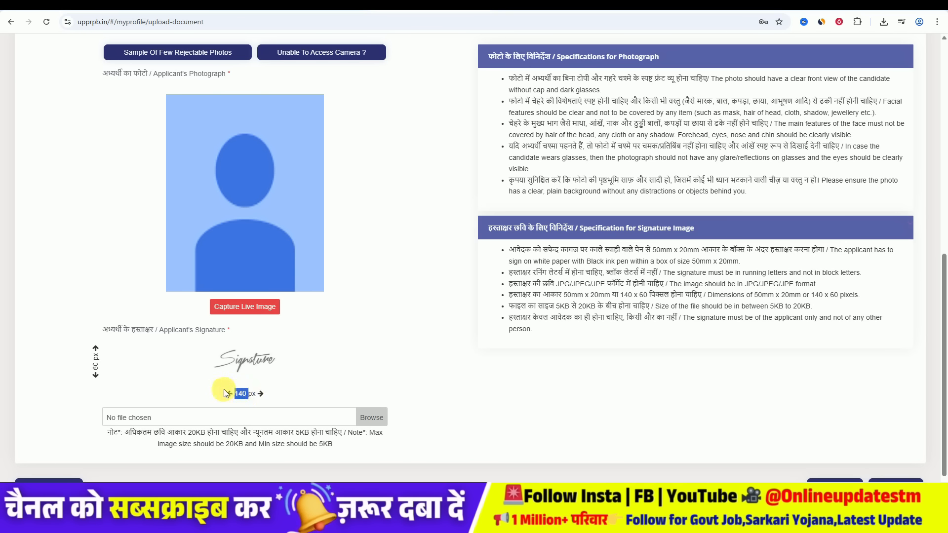
left_click(243, 395)
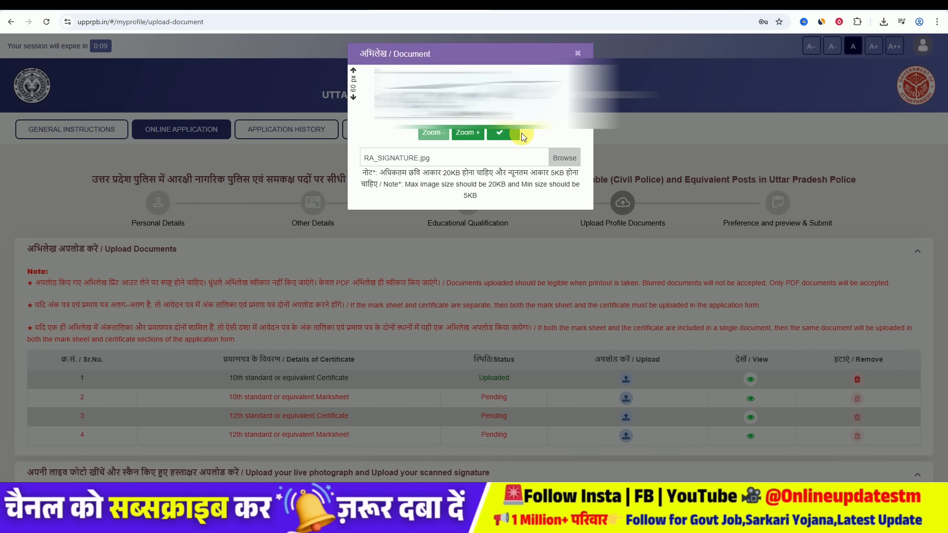
left_click(504, 132)
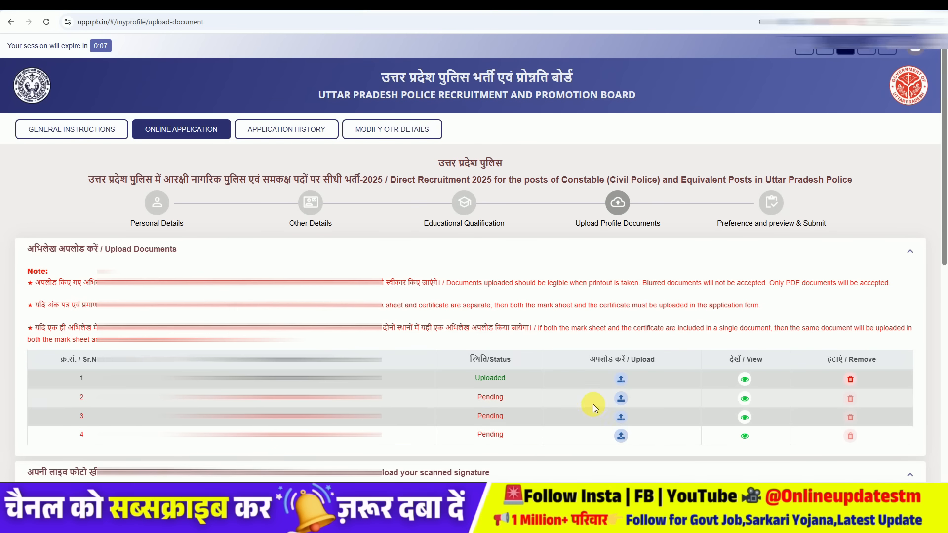
scroll(593, 404, "down", 10)
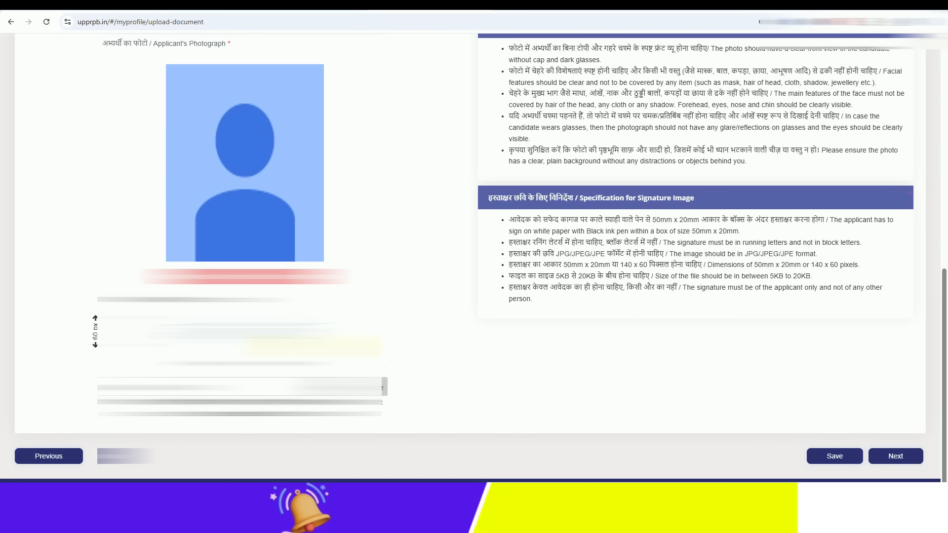
left_click(850, 461)
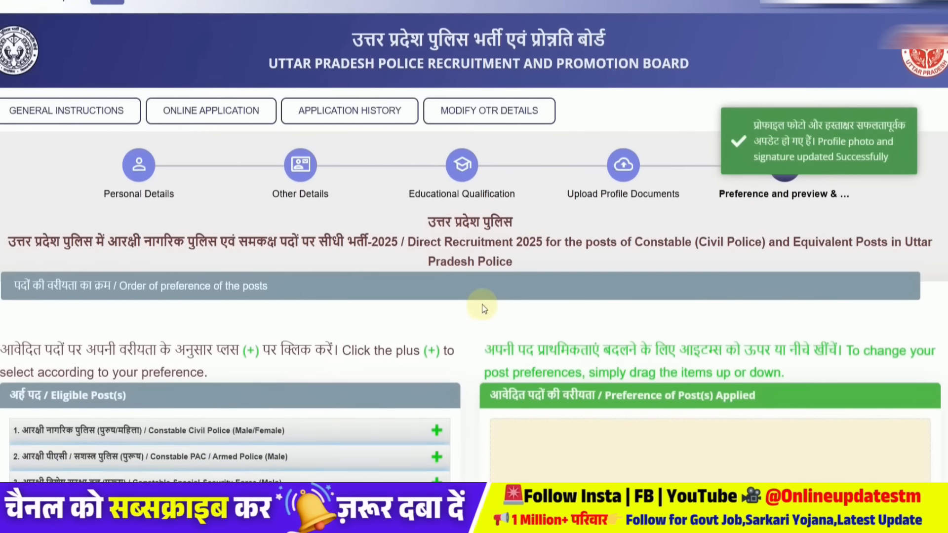
Rank the posts as Civil Police, Jail Warder, PAC / Armed Police, Special Security Force, Mounted Police, and confirm the order of preference.
scroll(482, 305, "down", 3)
scroll(482, 304, "down", 3)
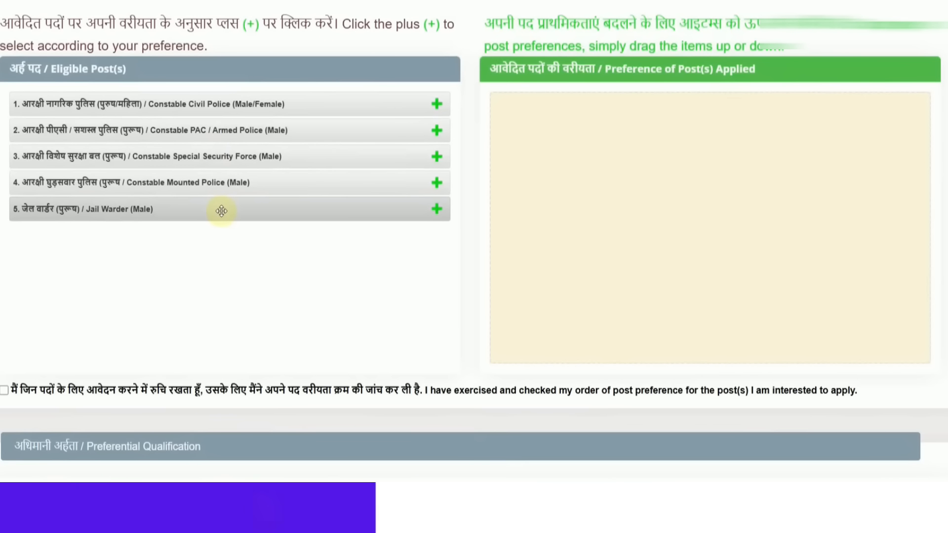
left_click(437, 105)
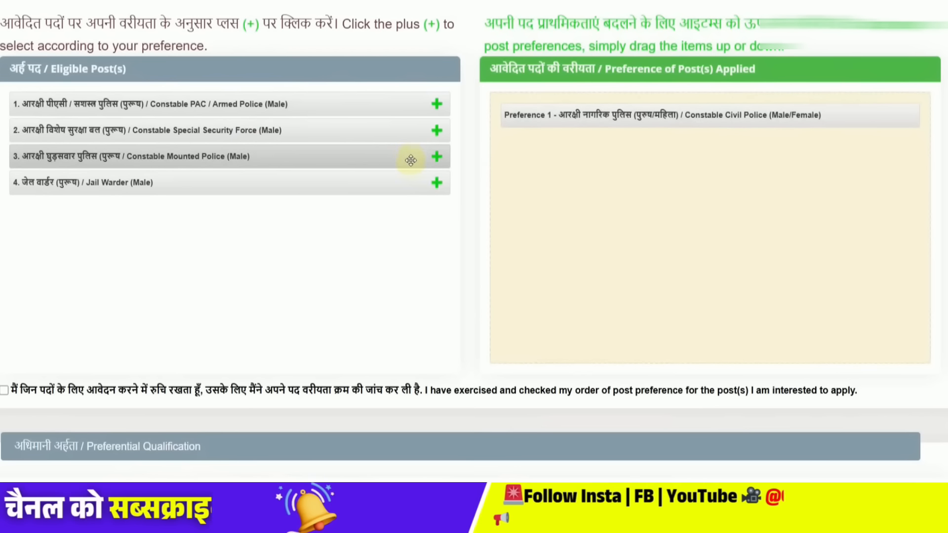
left_click(437, 185)
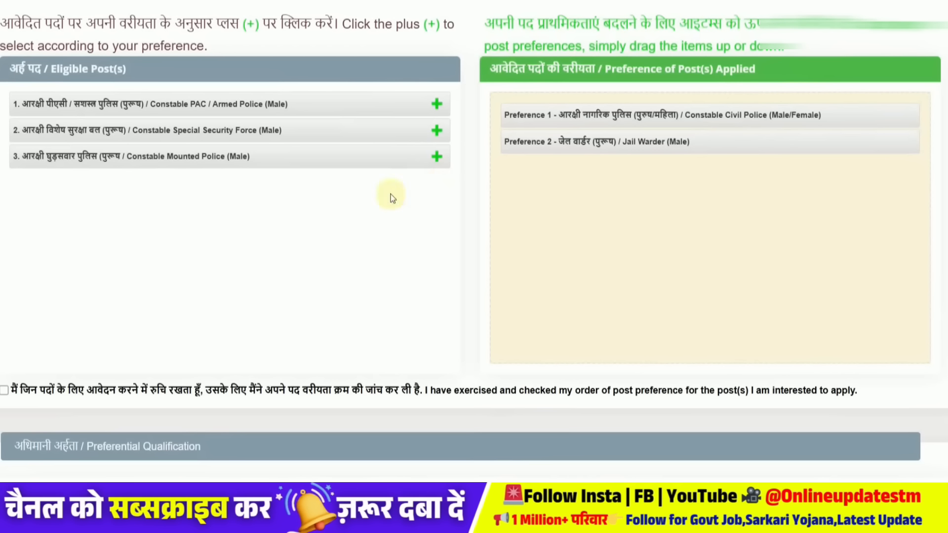
left_click(437, 103)
left_click(437, 103)
left_click(436, 104)
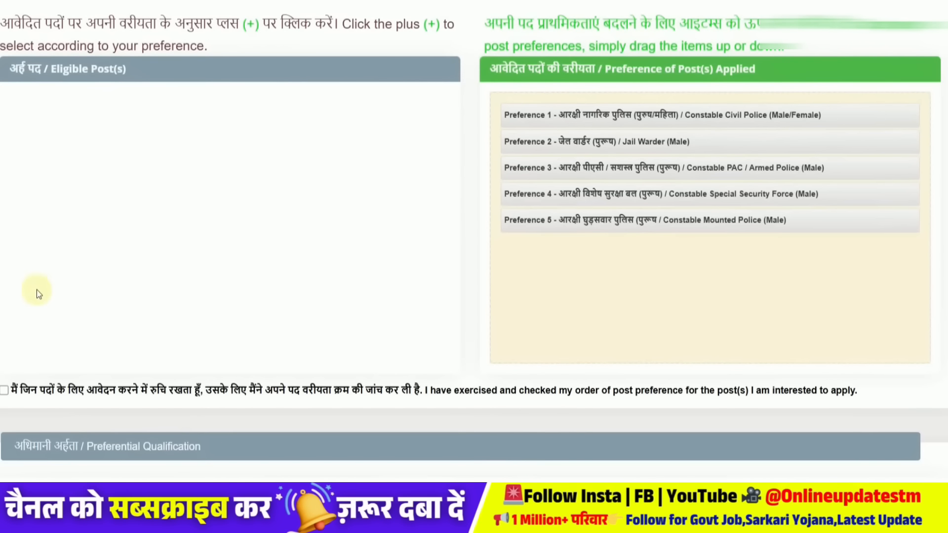
scroll(37, 290, "down", 2)
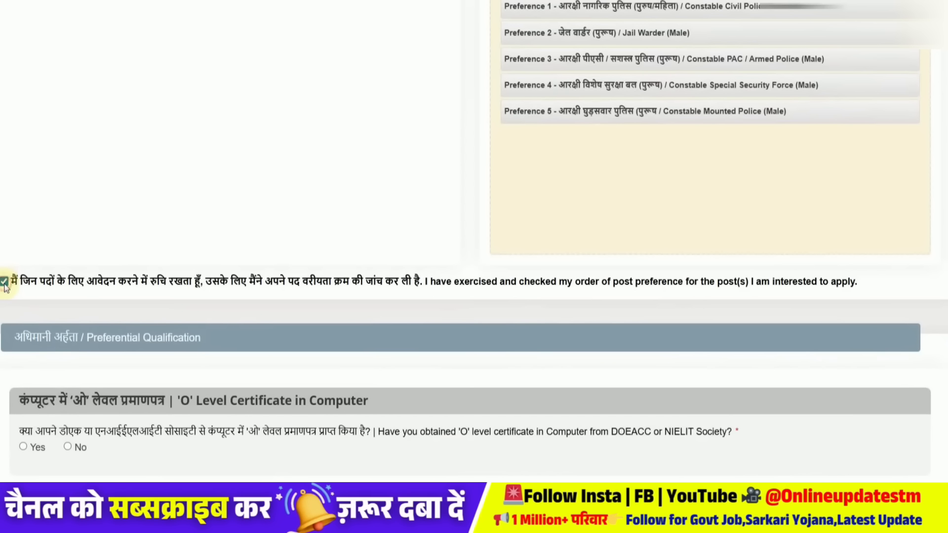
Answer No for the 'O' level computer certificate, Territorial Army service and National Cadet Corps 'B' certificate.
scroll(122, 205, "down", 5)
scroll(123, 206, "down", 1)
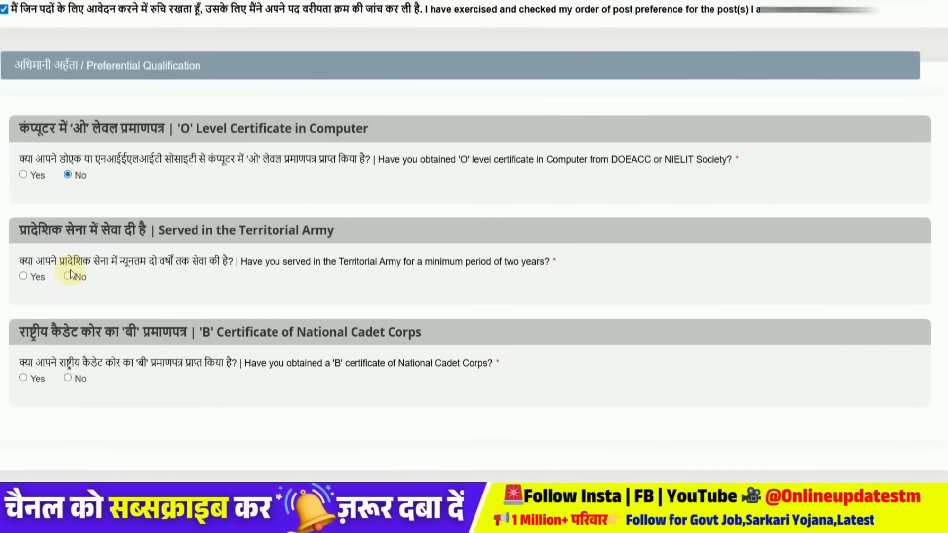
left_click(70, 277)
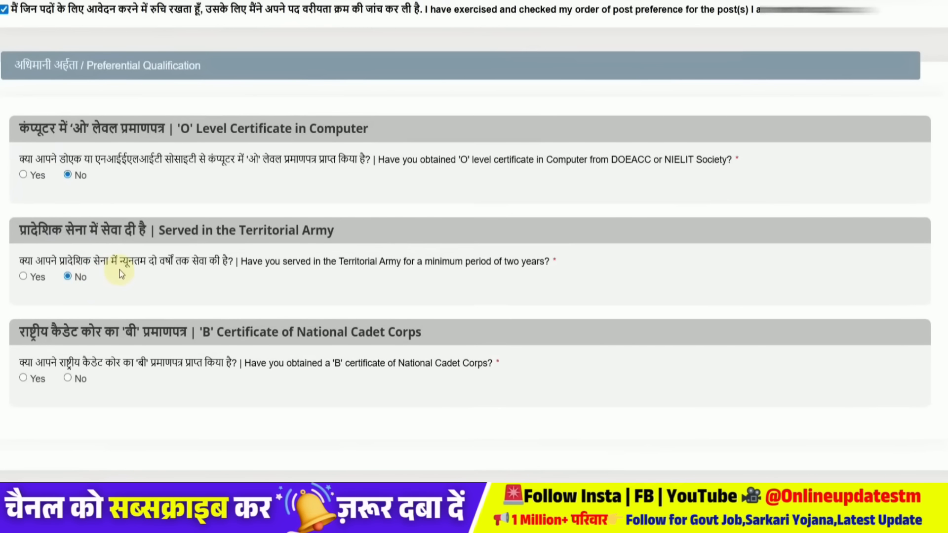
scroll(118, 272, "down", 1)
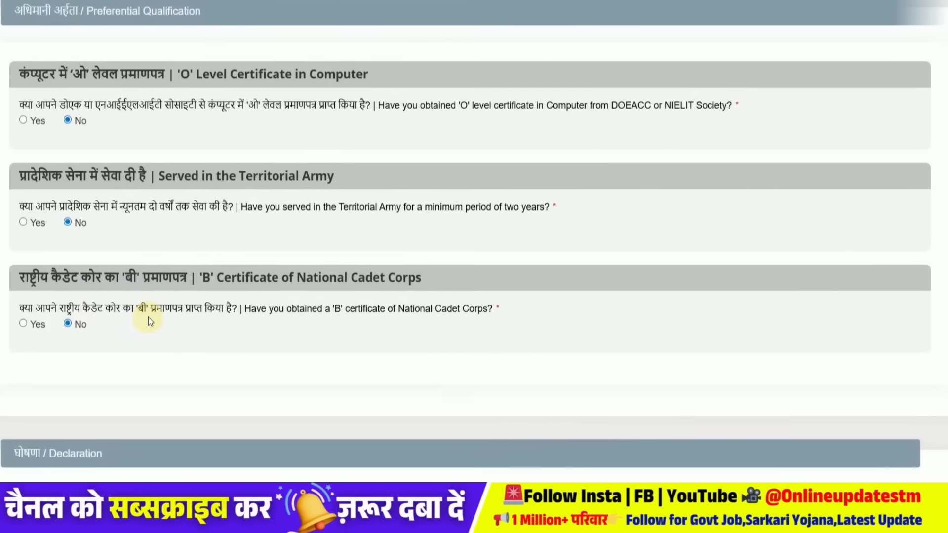
Accept all the declaration statements and answer Yes to the three additional-details declarations.
scroll(164, 305, "down", 5)
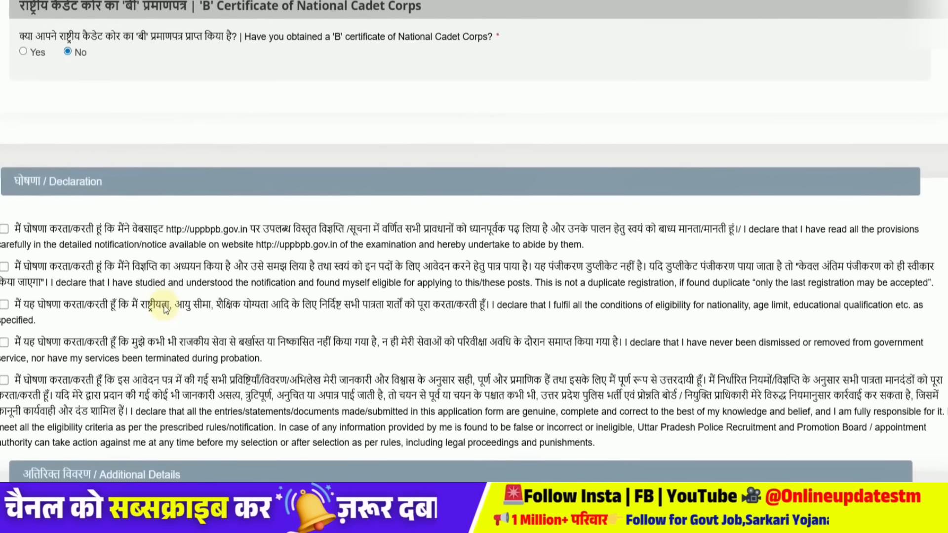
scroll(164, 305, "down", 2)
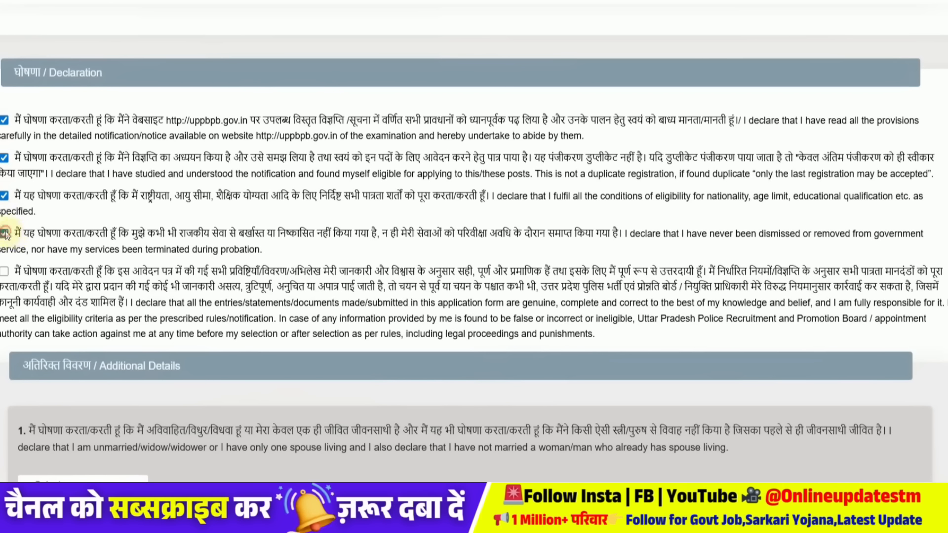
scroll(28, 275, "down", 5)
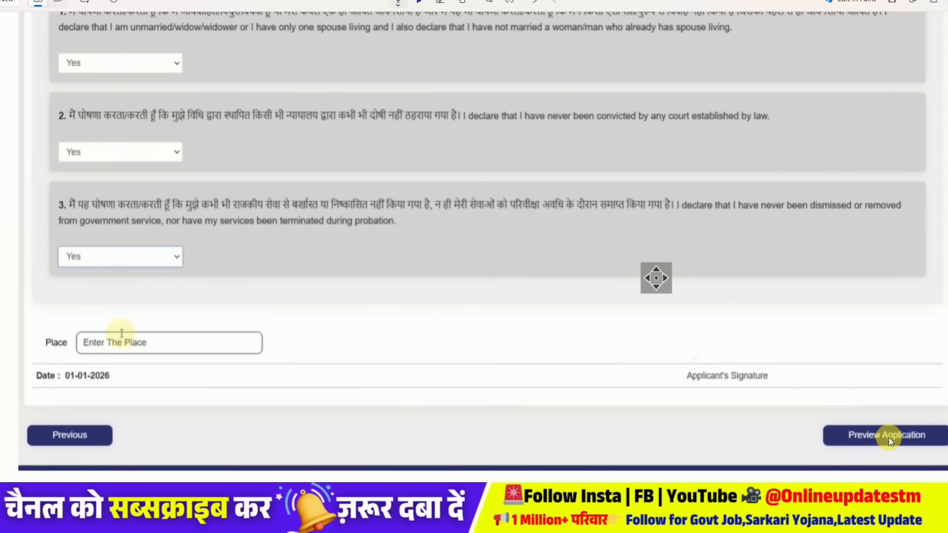
Preview the application and confirm that the details have been re-checked and found correct.
left_click(888, 437)
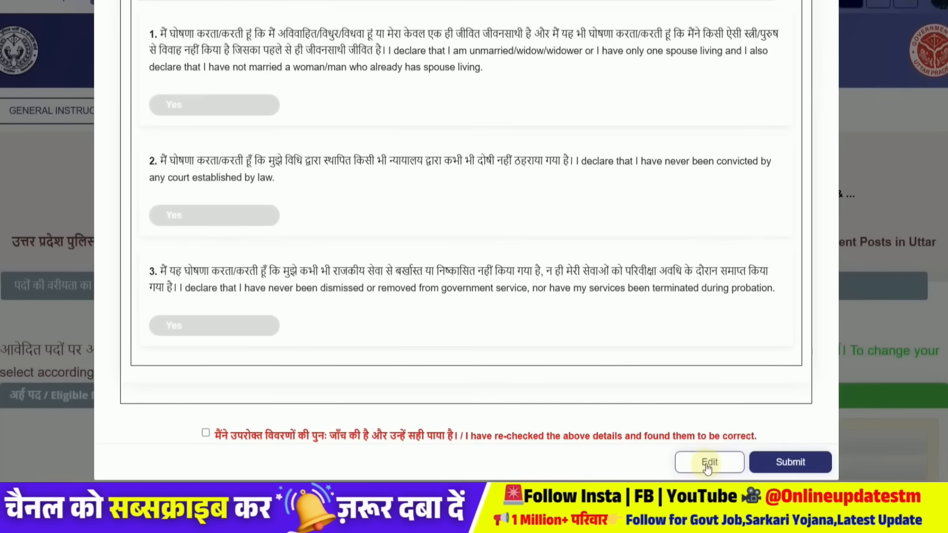
left_click(206, 434)
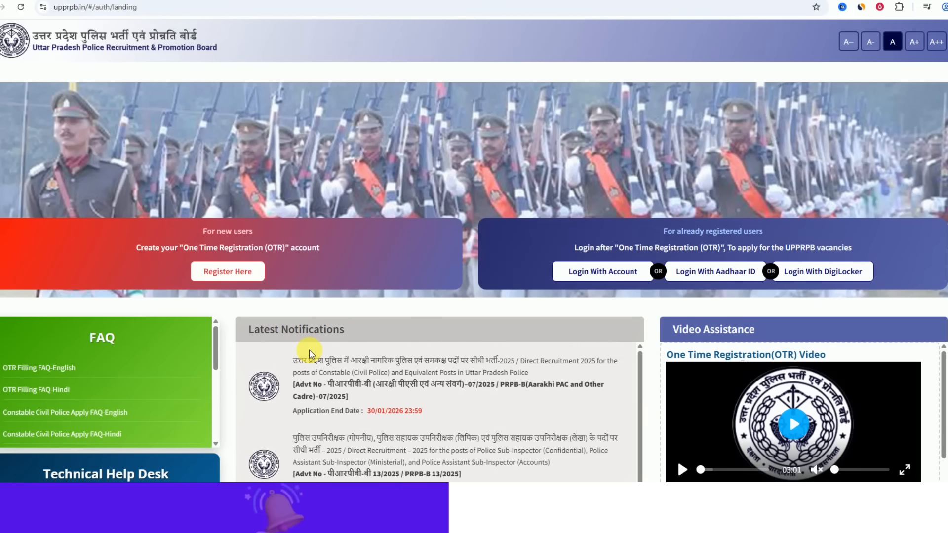